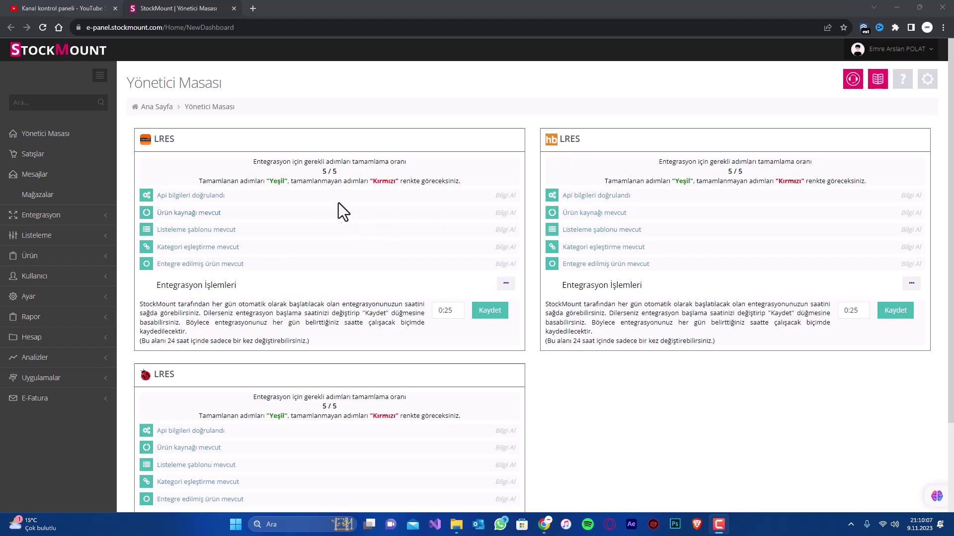
- Open the category matching page from the Hepsiburada LRES store card on the dashboard
scroll(392, 382, "down", 1)
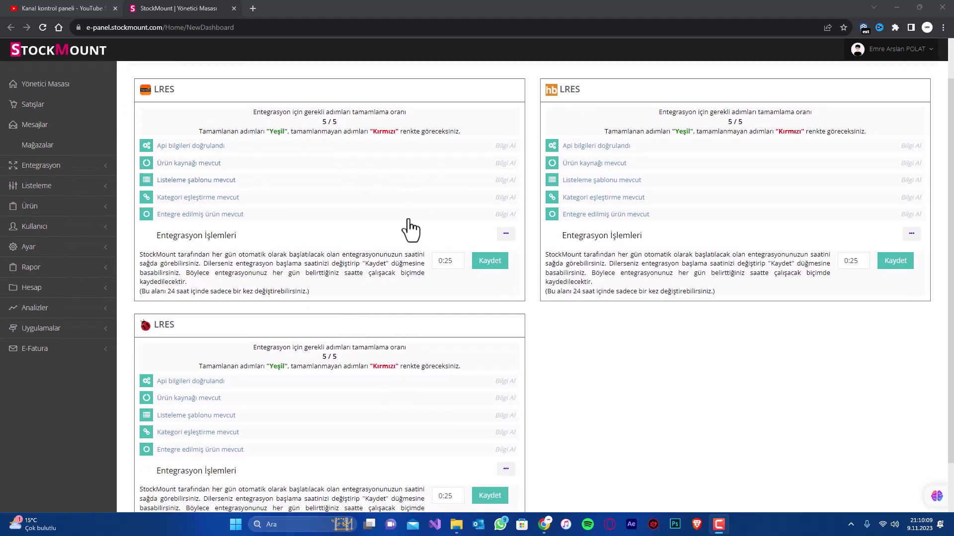
scroll(410, 201, "up", 1)
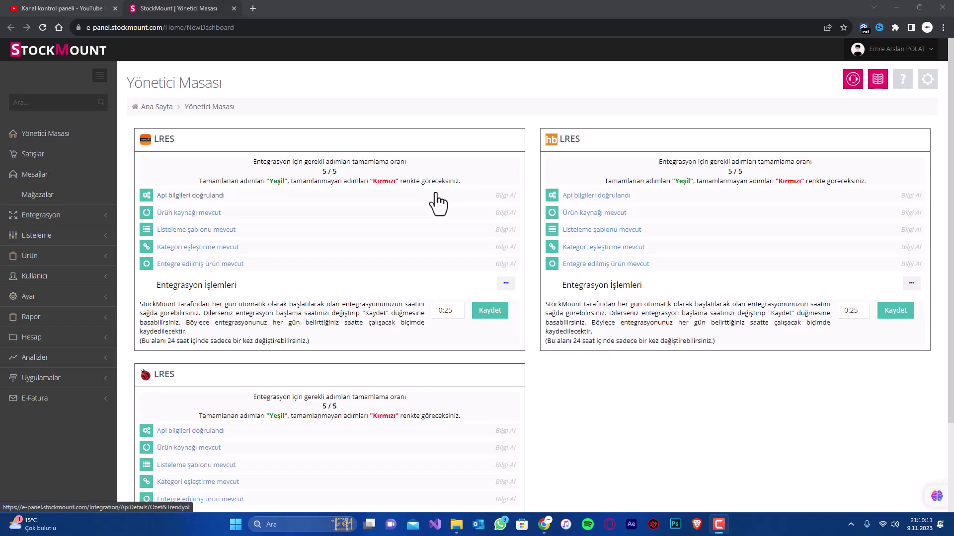
left_click_drag(550, 139, 616, 117)
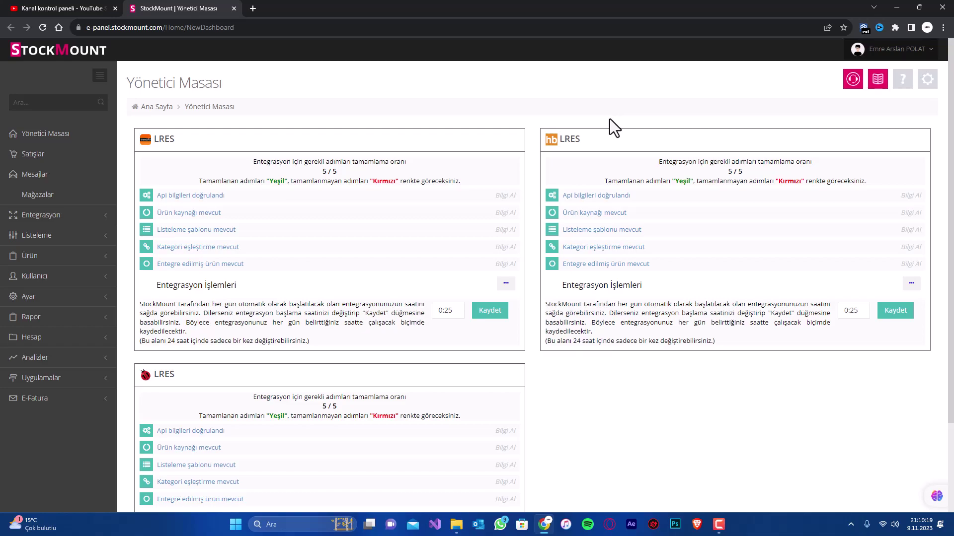
left_click(600, 253)
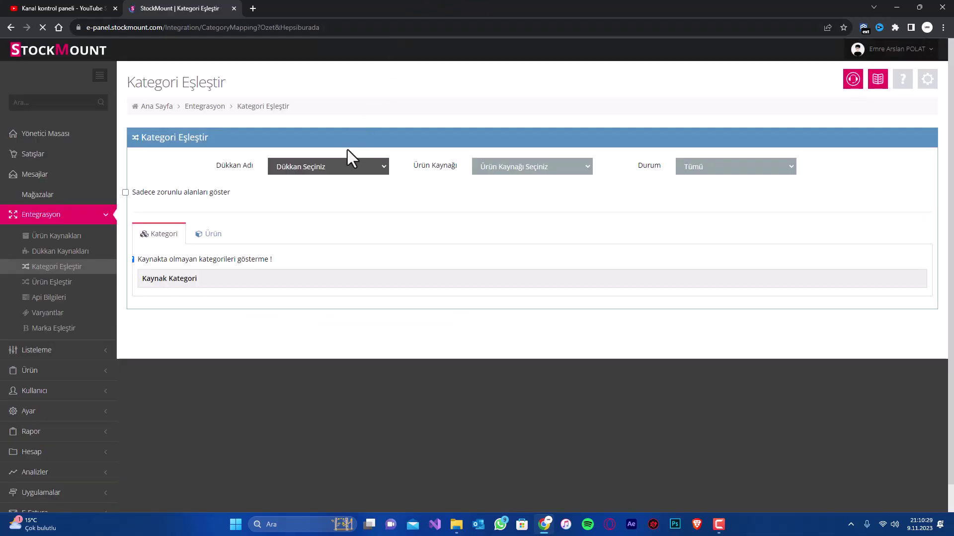
- Filter the category matching page to store Hepsiburada - LRES, product source dropfokul-81 and status Eşleştirilmemiş
left_click(343, 161)
left_click(310, 197)
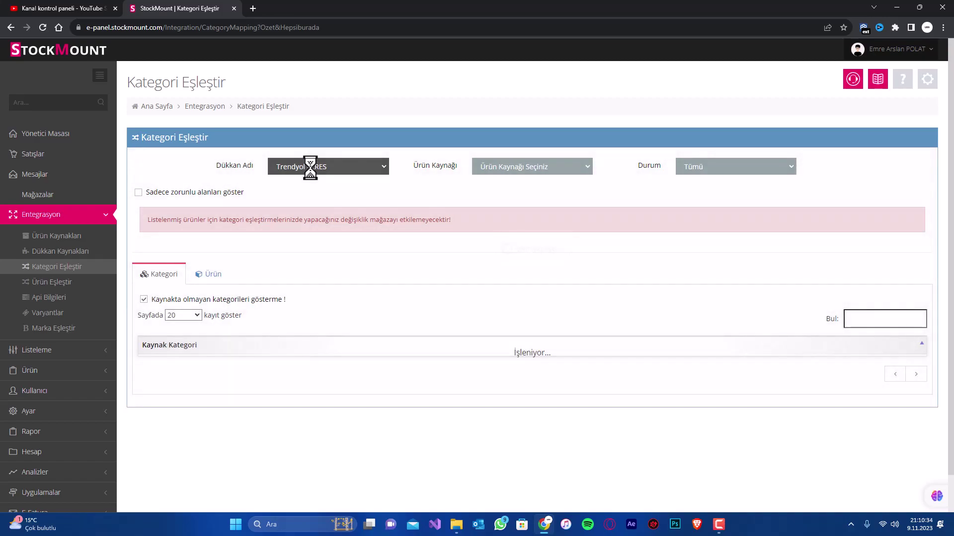
left_click(311, 171)
left_click(303, 198)
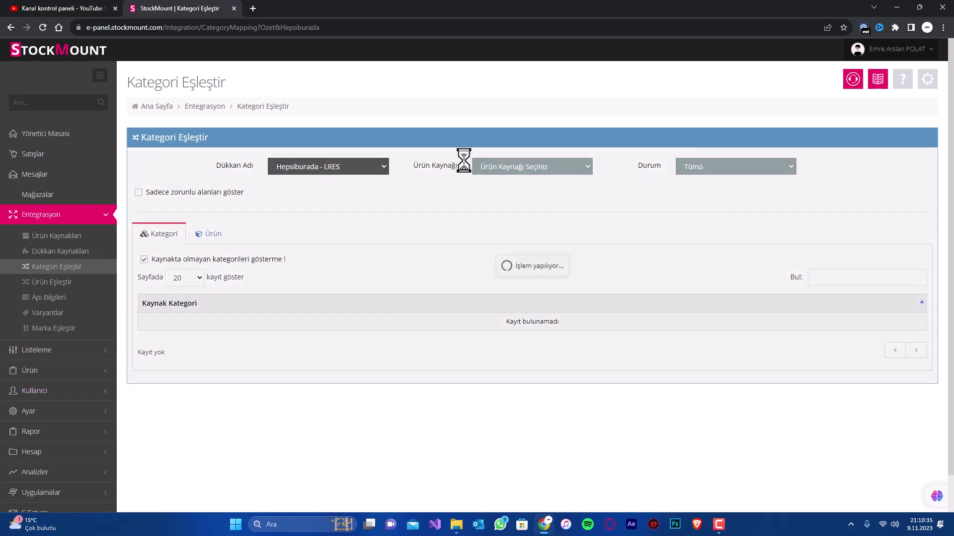
left_click(493, 175)
left_click(495, 187)
left_click(738, 170)
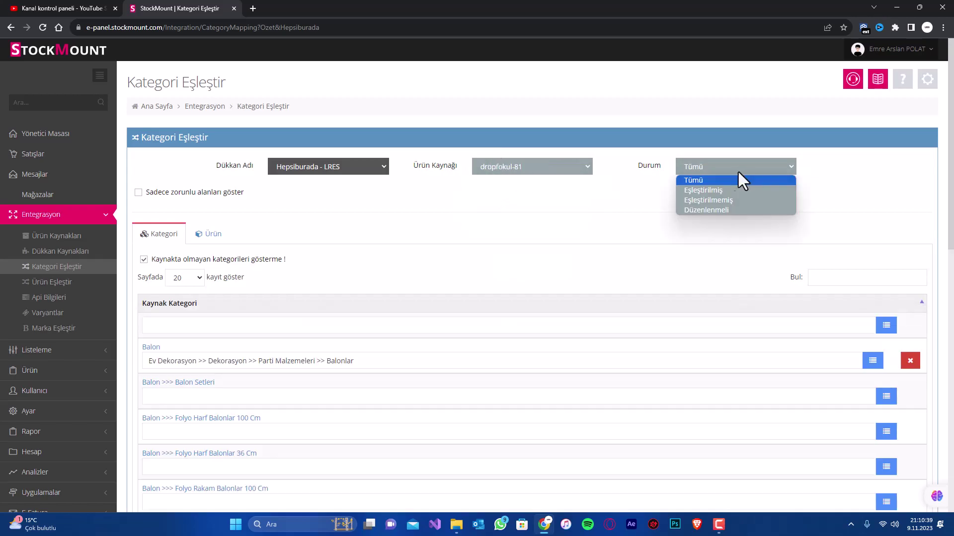
left_click(708, 198)
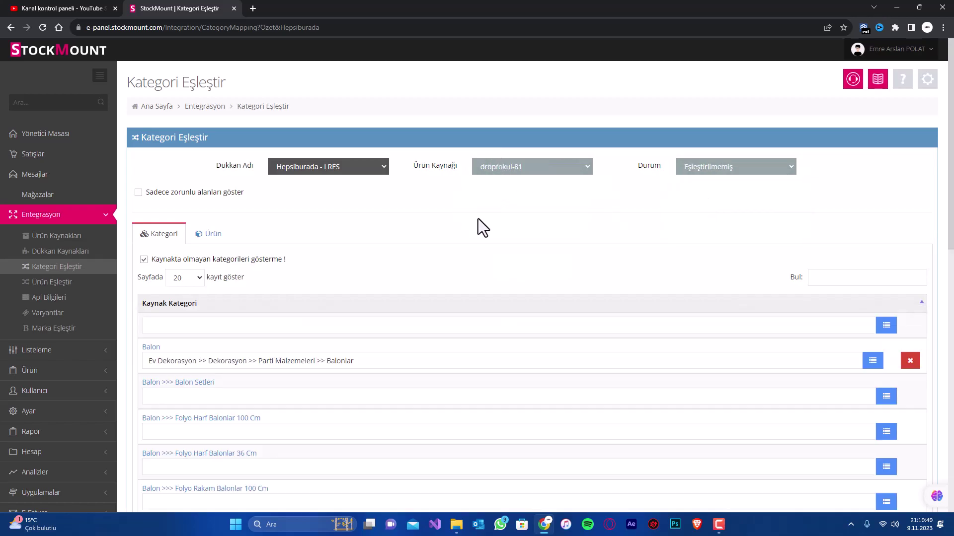
- Switch the matching list to individual products and open 10 Adet Krom Parlak Metalik Yeşil-pembe-gold Renk Balon for editing
left_click(209, 239)
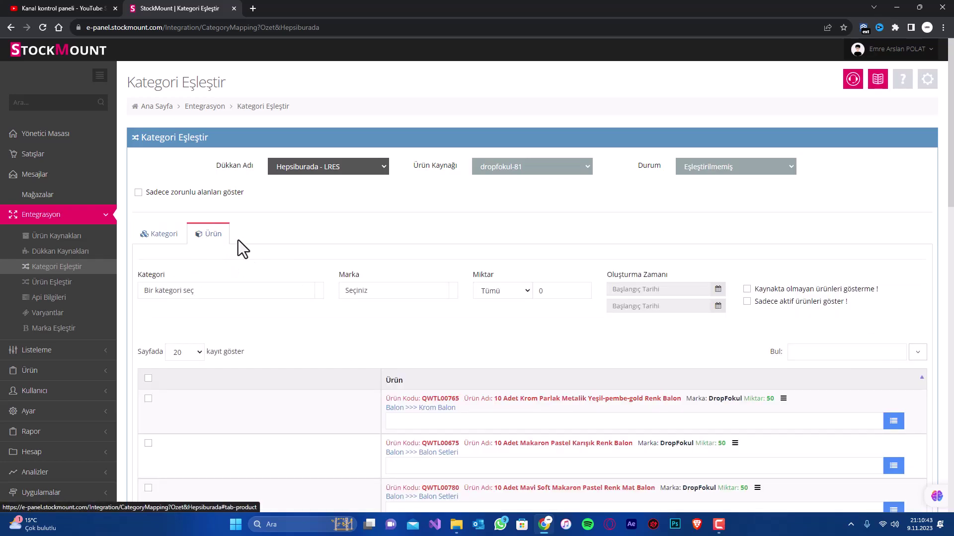
scroll(350, 267, "down", 3)
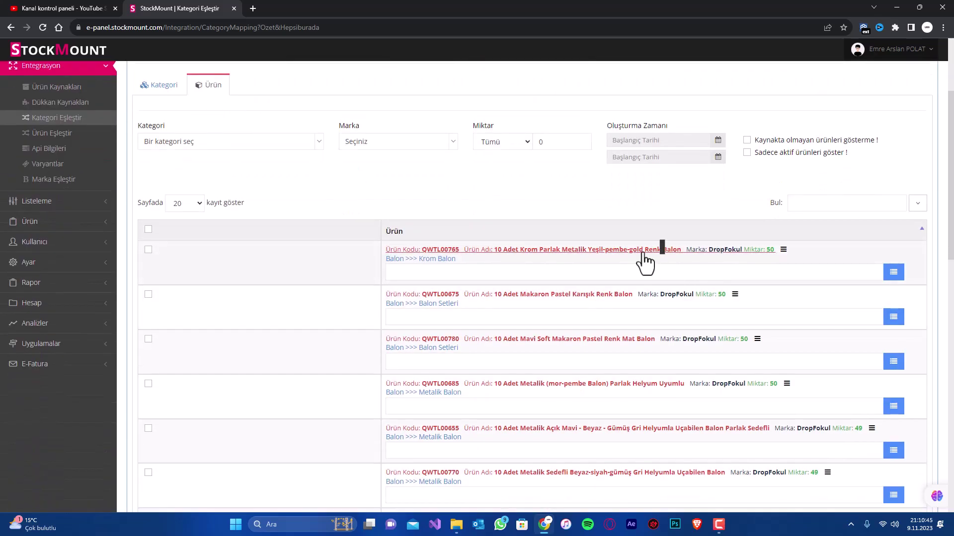
mouse_move(644, 258)
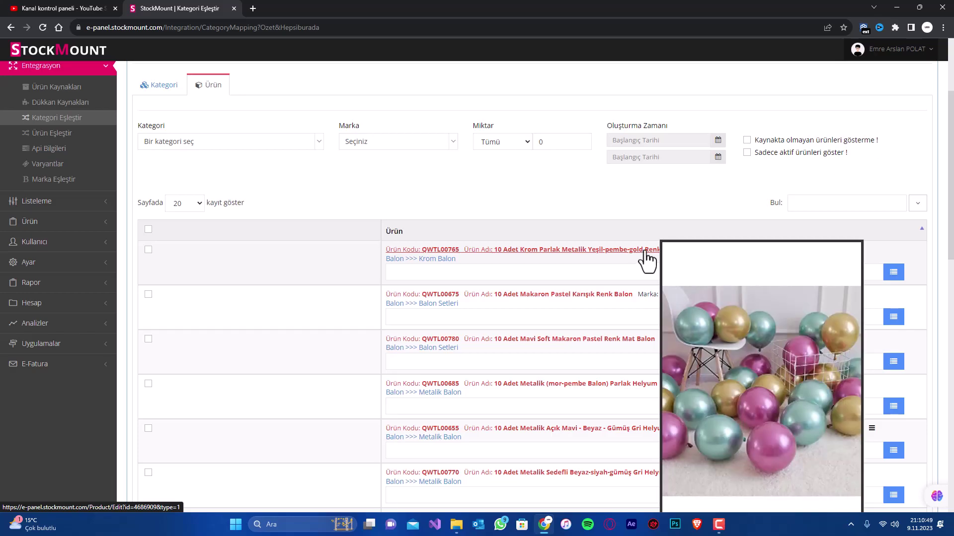
left_click(645, 252)
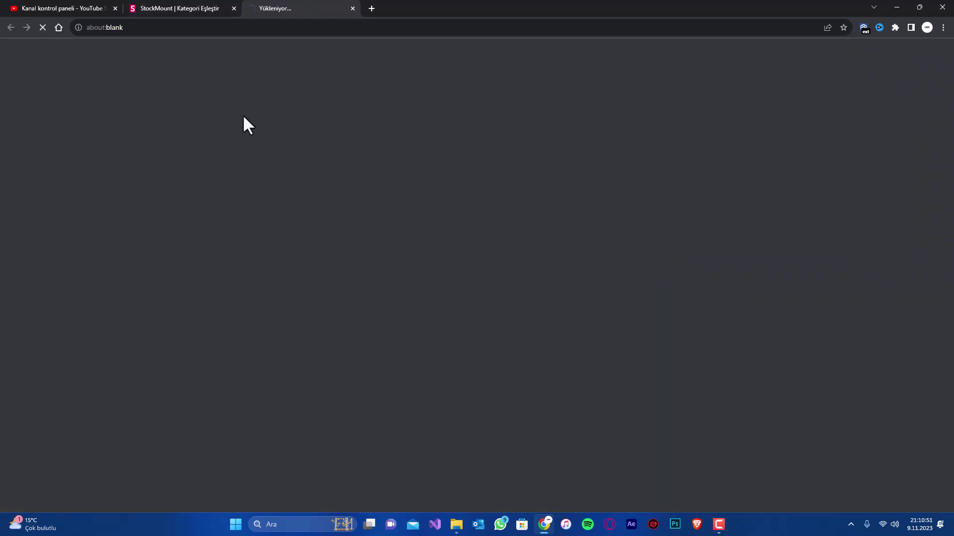
- Review the balloon product's general details, including its name, price, stock quantity and Barkod field
scroll(237, 99, "down", 4)
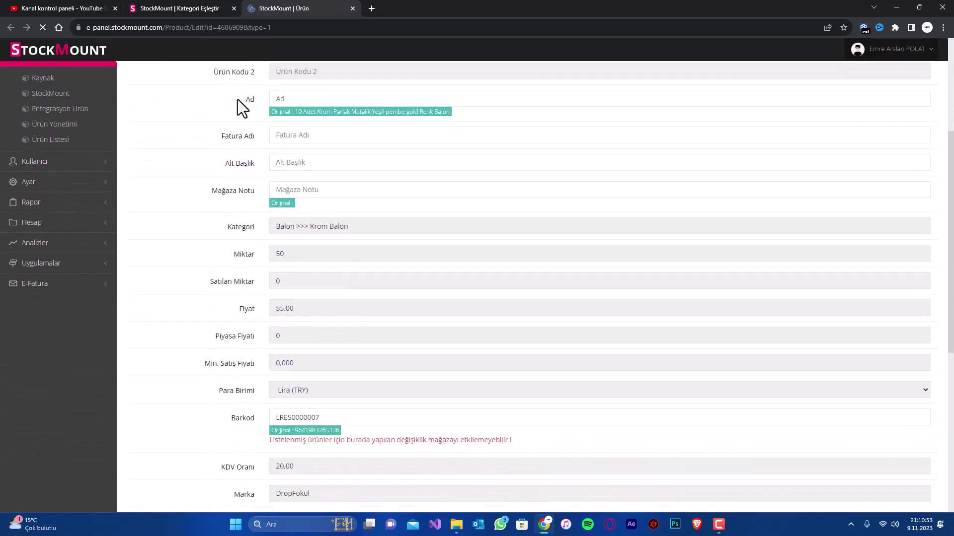
scroll(243, 104, "down", 1)
scroll(312, 275, "up", 4)
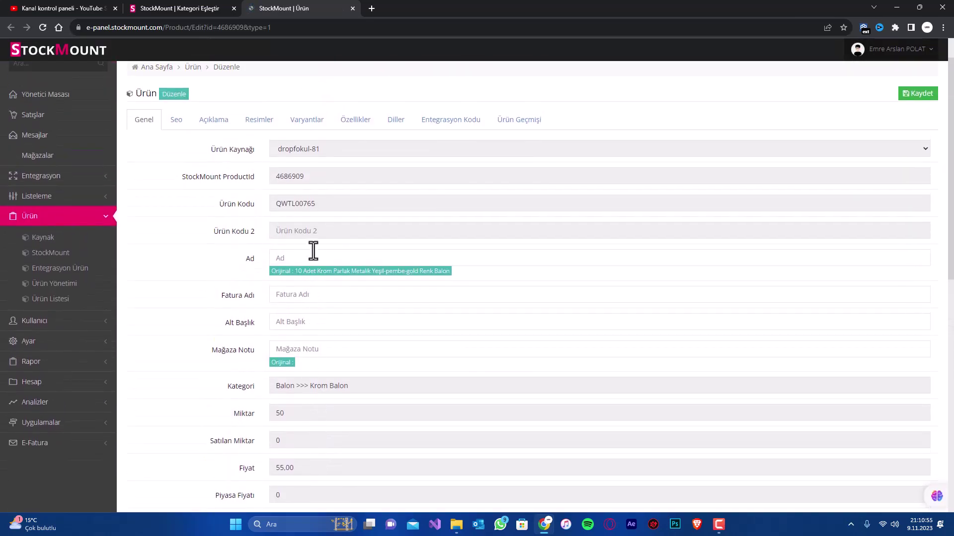
scroll(314, 239, "down", 3)
double_click(333, 417)
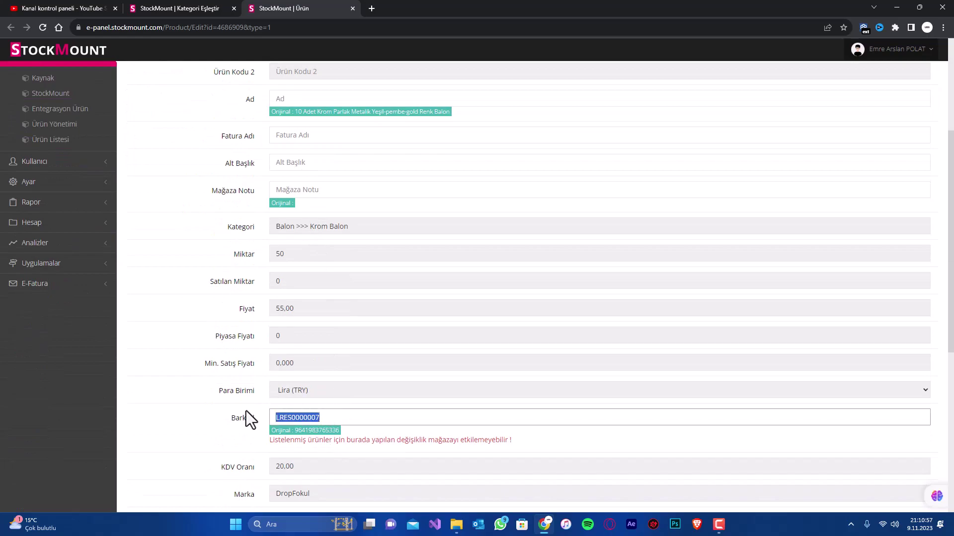
left_click_drag(323, 418, 183, 409)
left_click(183, 409)
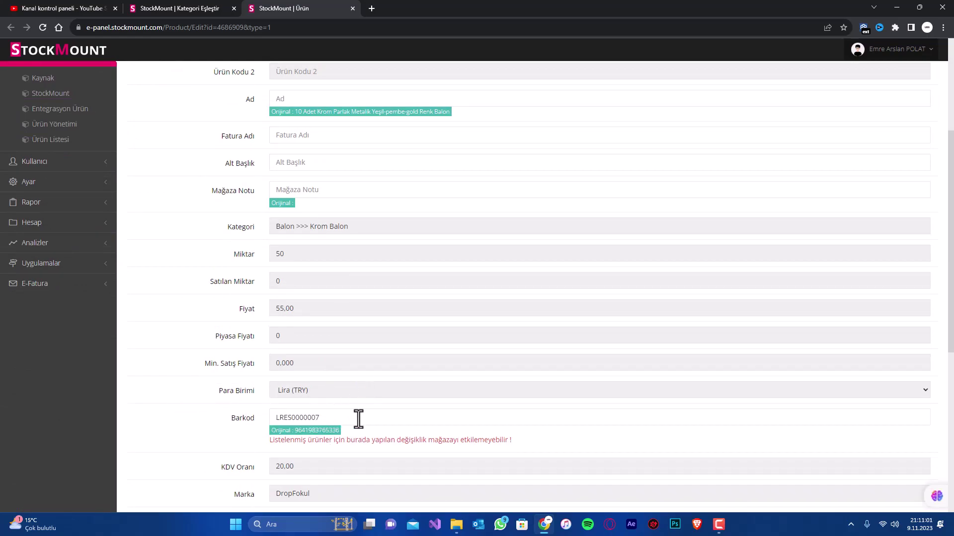
- Set the product's Desi value to 1 and save the product
scroll(264, 382, "down", 4)
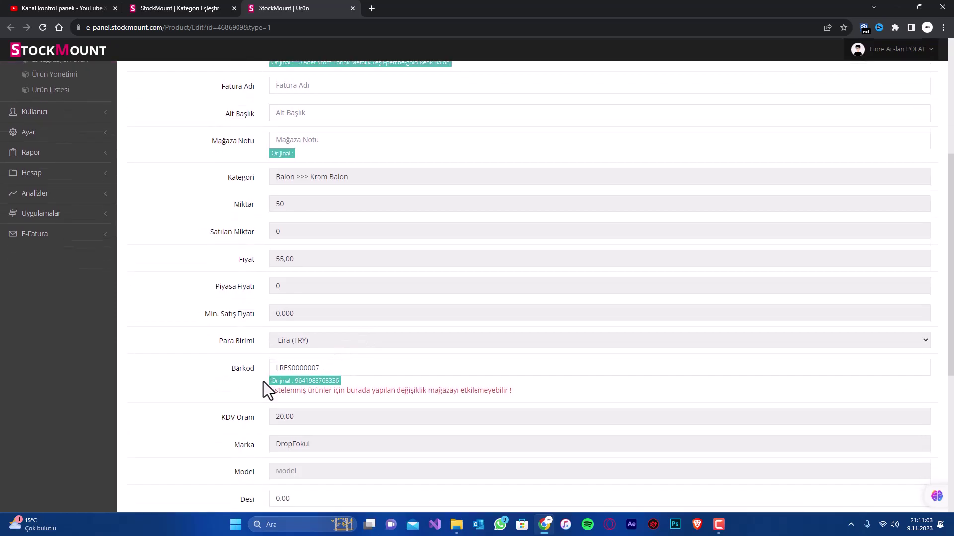
left_click_drag(299, 351, 270, 362)
type("1")
left_click(231, 364)
scroll(249, 362, "down", 2)
type("1")
left_click(97, 348)
scroll(267, 348, "up", 1)
scroll(717, 213, "up", 9)
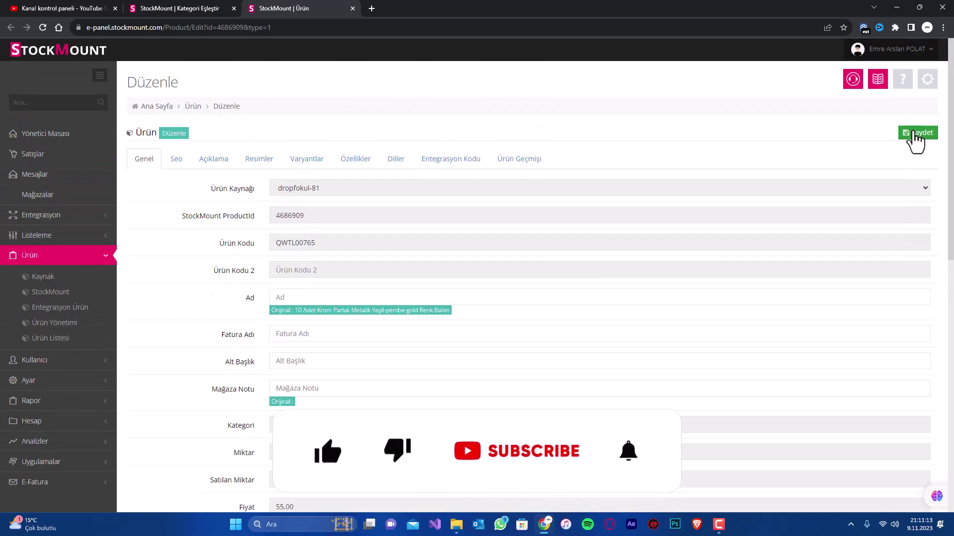
left_click(914, 132)
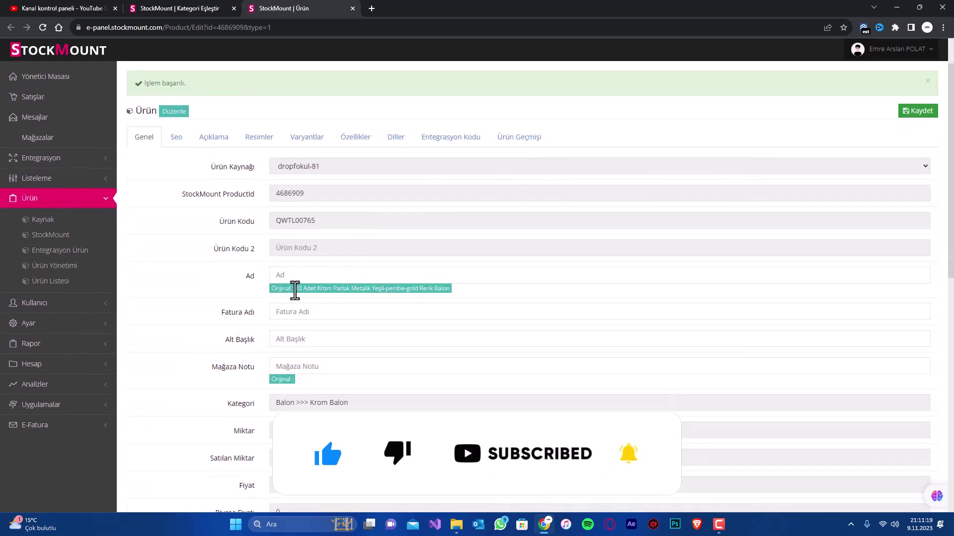
- Copy the product's original name shown under the Ad field and open the Entegrasyon Ürün page
left_click_drag(295, 291, 465, 291)
key("ctrl+c")
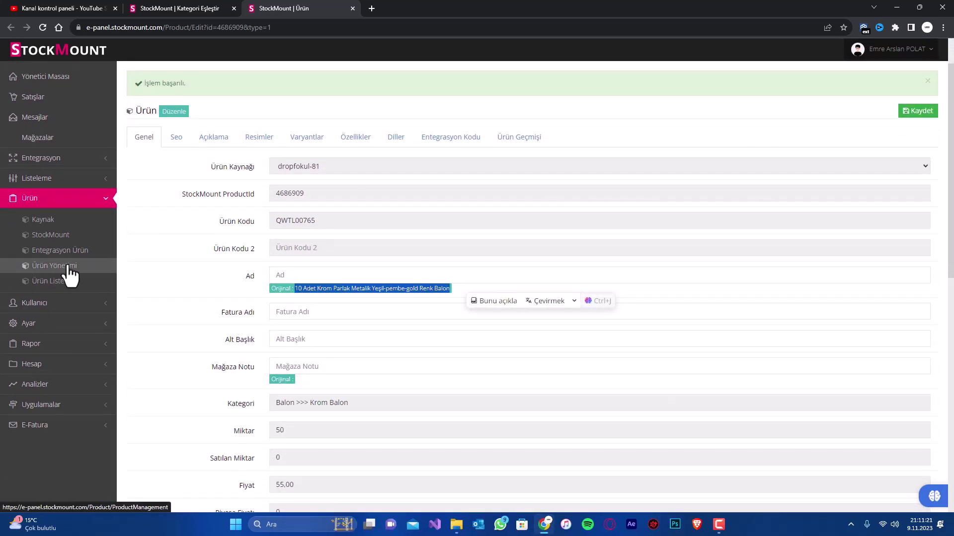
left_click(62, 252)
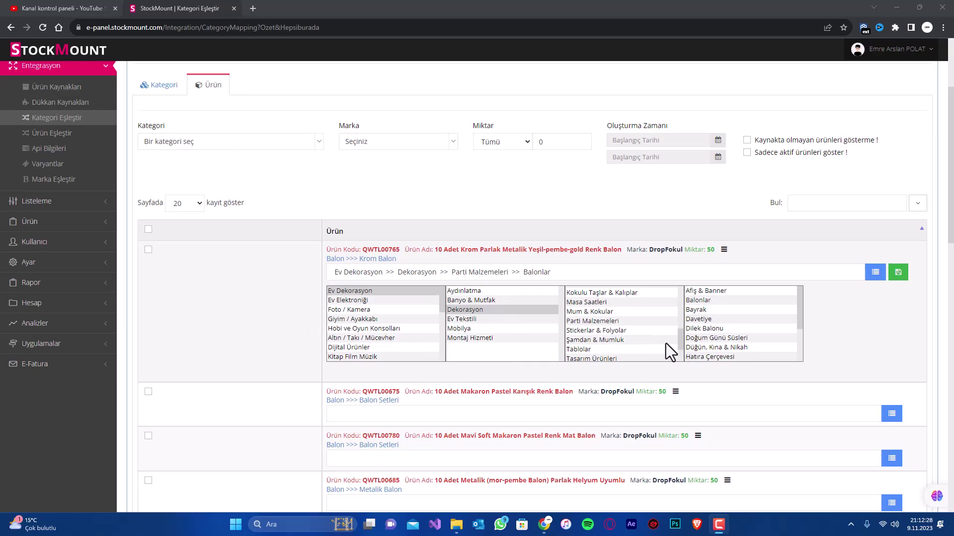
- Match product QWTL00765 to the category Ev Dekorasyon >> Dekorasyon >> Parti Malzemeleri >> Balonlar and save the match
scroll(663, 344, "up", 1)
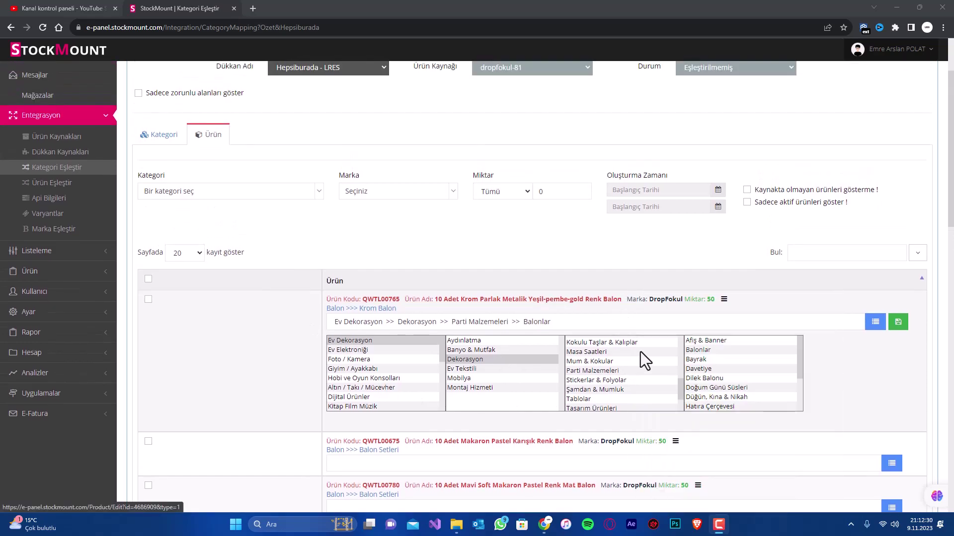
left_click(701, 350)
left_click(898, 322)
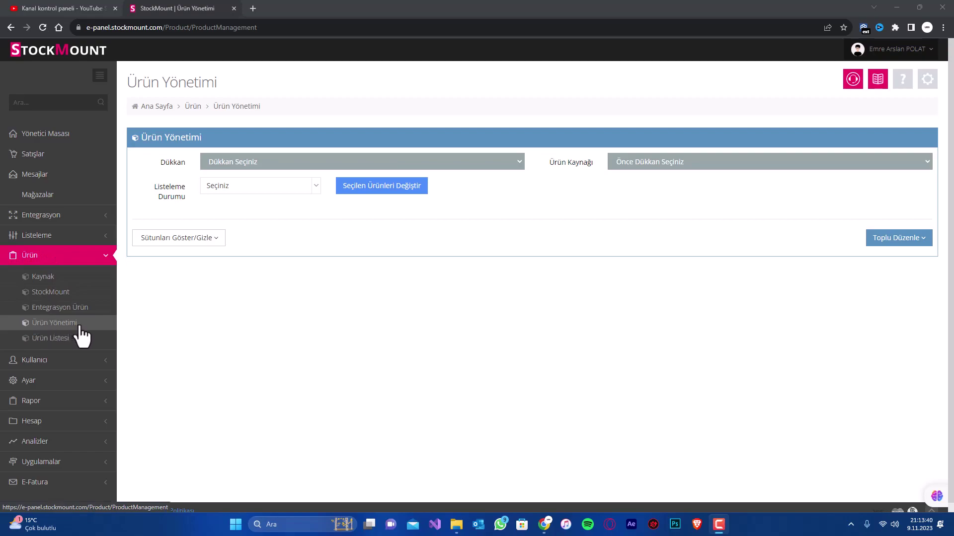
- List the products of store Hepsiburada - LRES with product source dropfokul-81 on the Ürün Yönetimi page
left_click(212, 161)
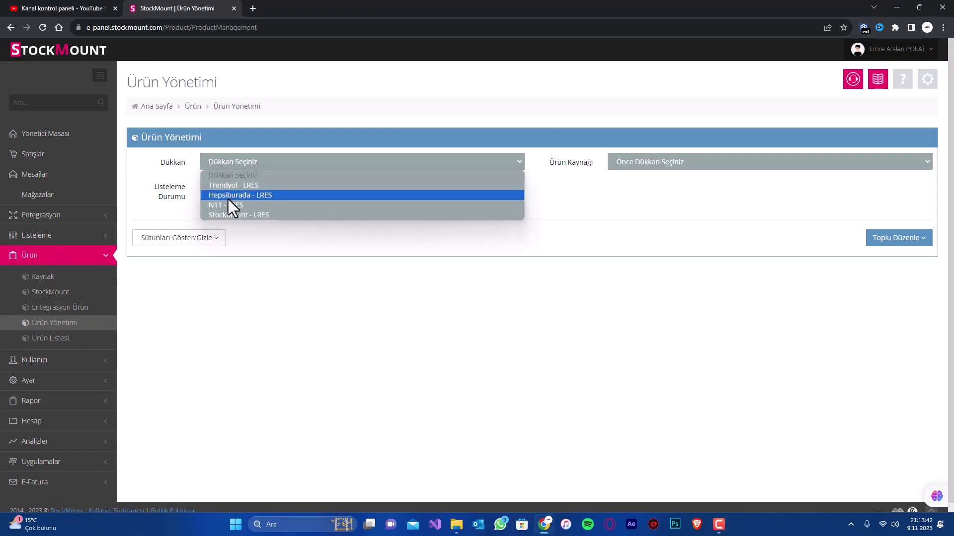
left_click(228, 198)
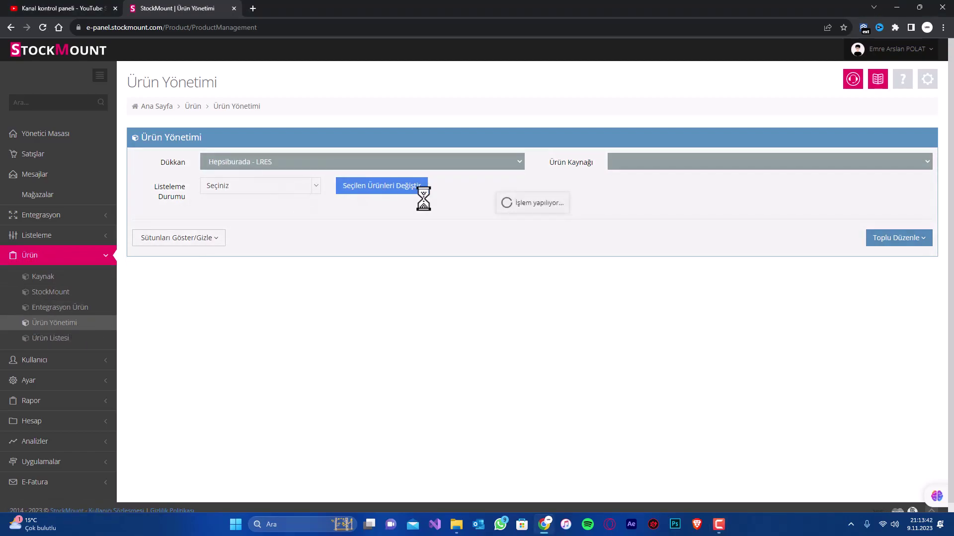
left_click(633, 162)
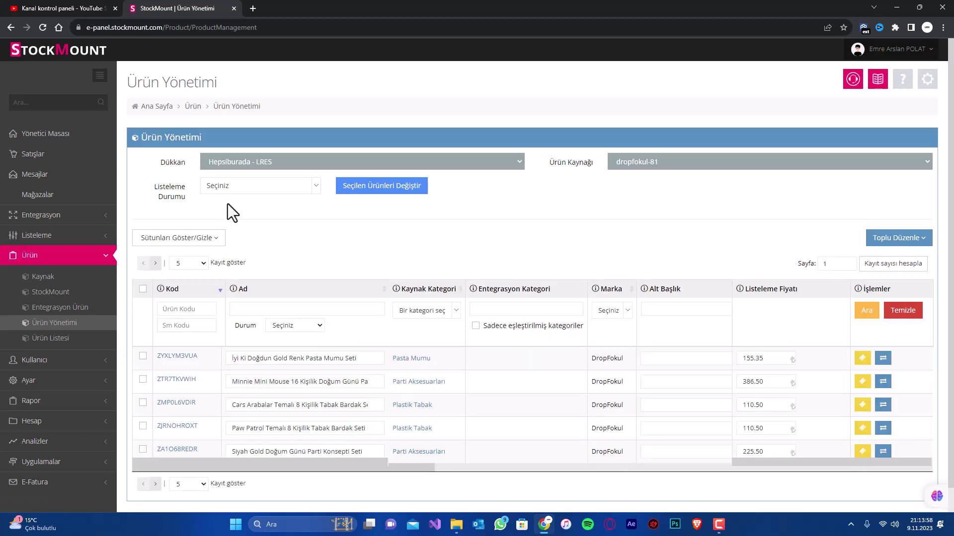
- Search the product list by the copied name, 10 Adet Krom Parlak Metalik Yeşil-pembe-gold Renk Balon
left_click(252, 313)
right_click(253, 312)
left_click(302, 387)
left_click(859, 315)
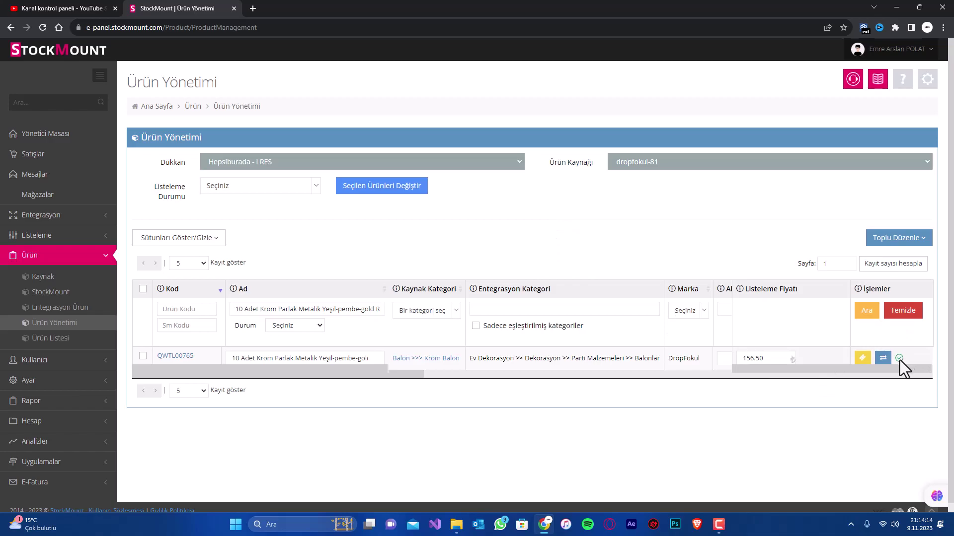
left_click(252, 9)
type("heps")
key("Return")
left_click(353, 8)
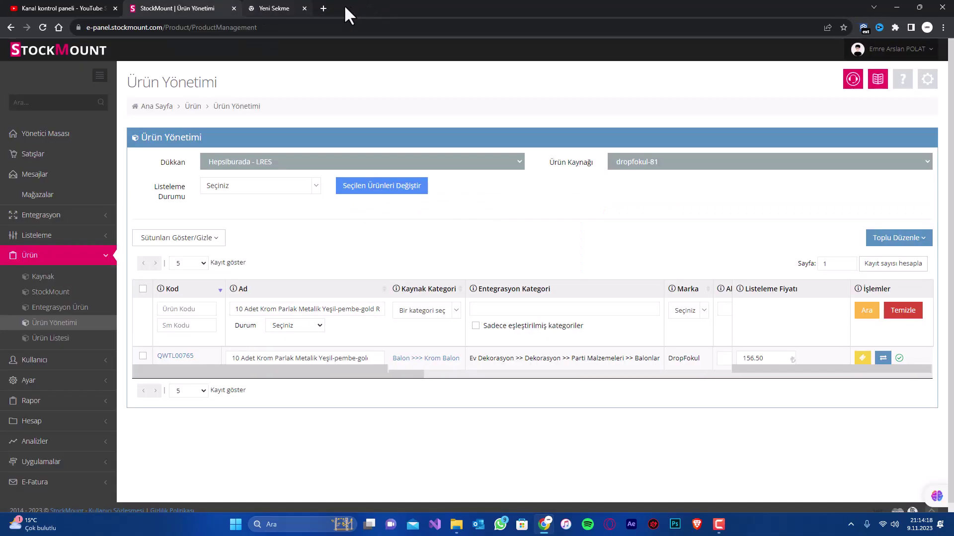
- Search the web in a new browser tab for "hepsiburada pazaryeri giriş" and open the Satıcı Paneli - Hepsiburada Mağaza result
left_click(250, 7)
type("heps")
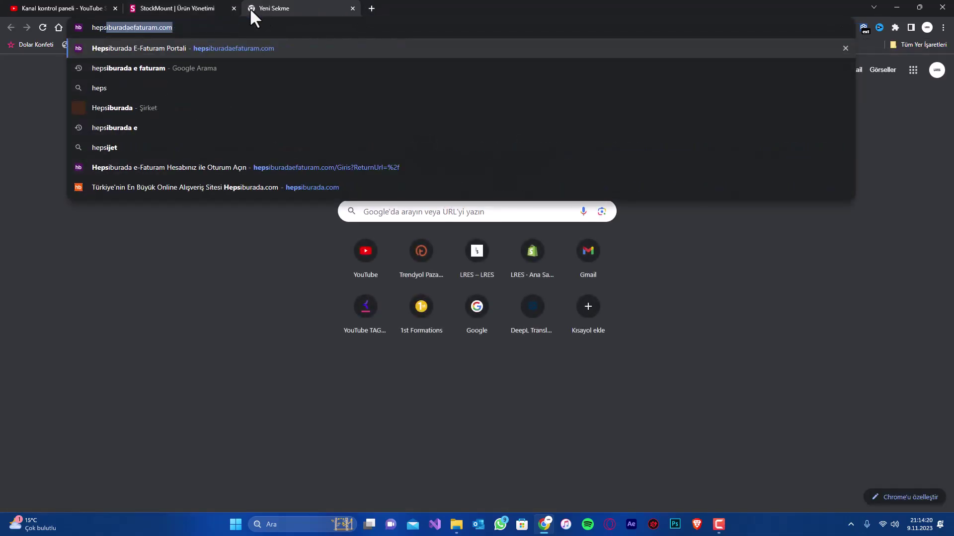
type("iburada e")
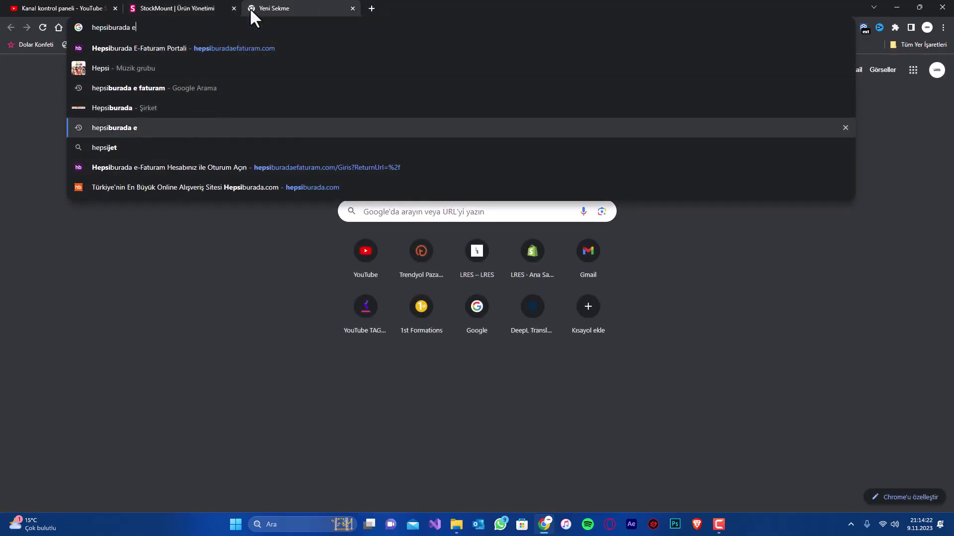
key("Down")
key("Down")
key("Down")
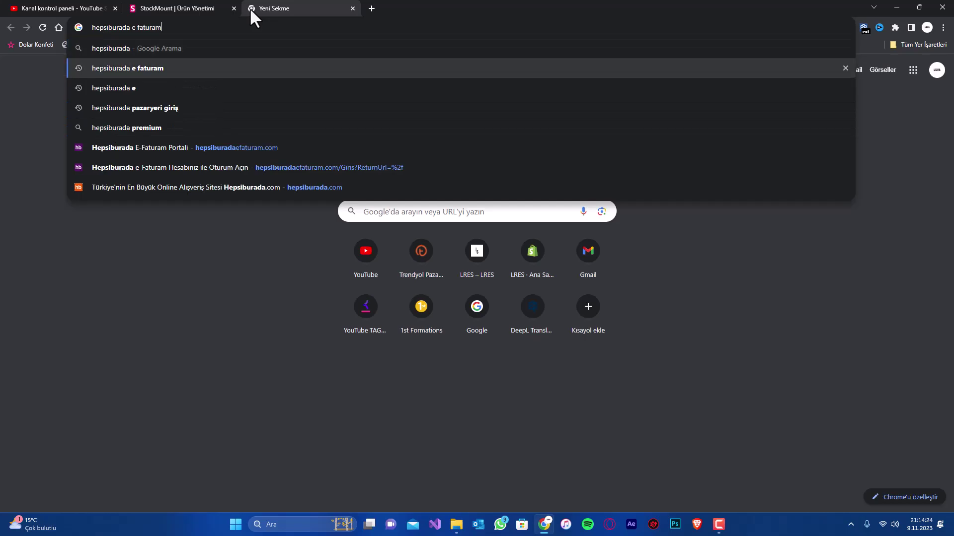
key("Return")
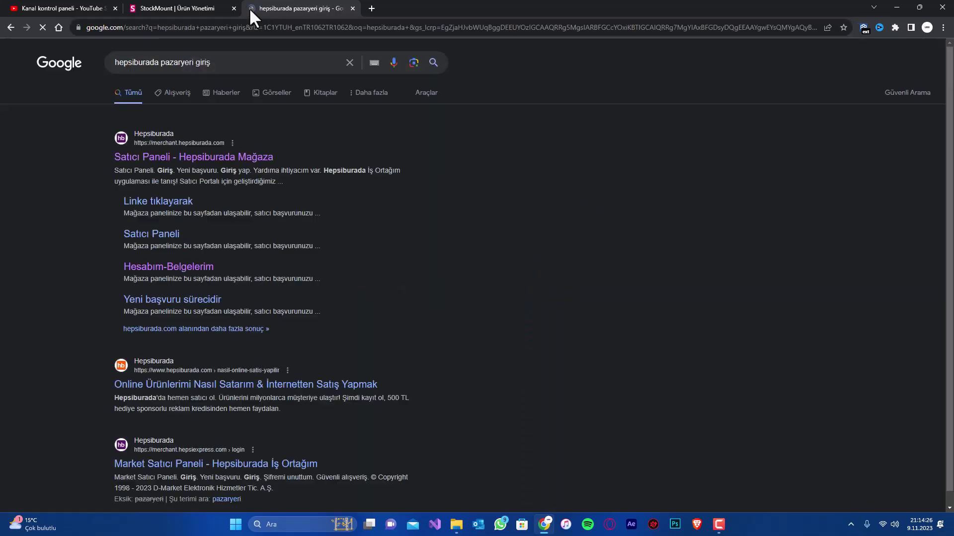
left_click(179, 158)
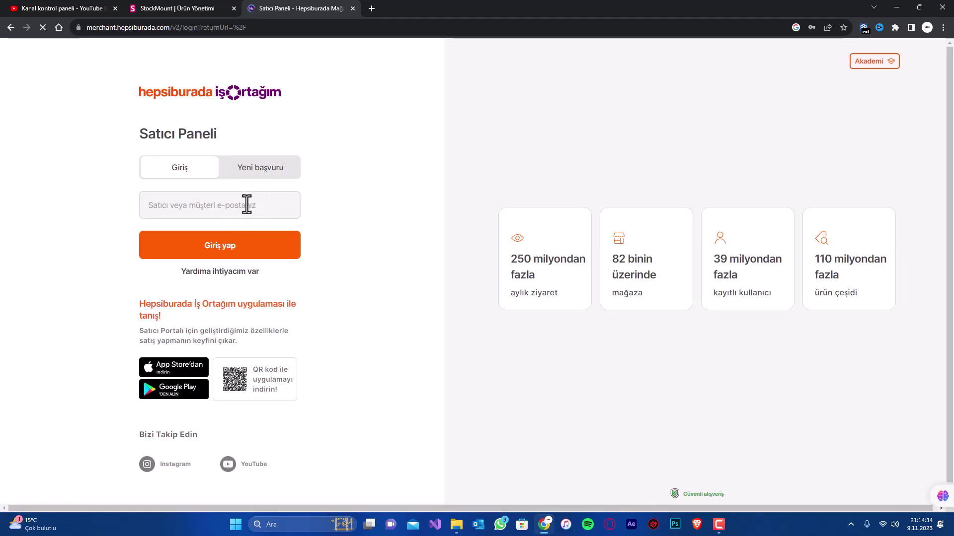
- Enter the seller account's e-mail on the Satıcı Paneli sign-in form and continue to the password entry
left_click(247, 204)
left_click(254, 238)
type("0")
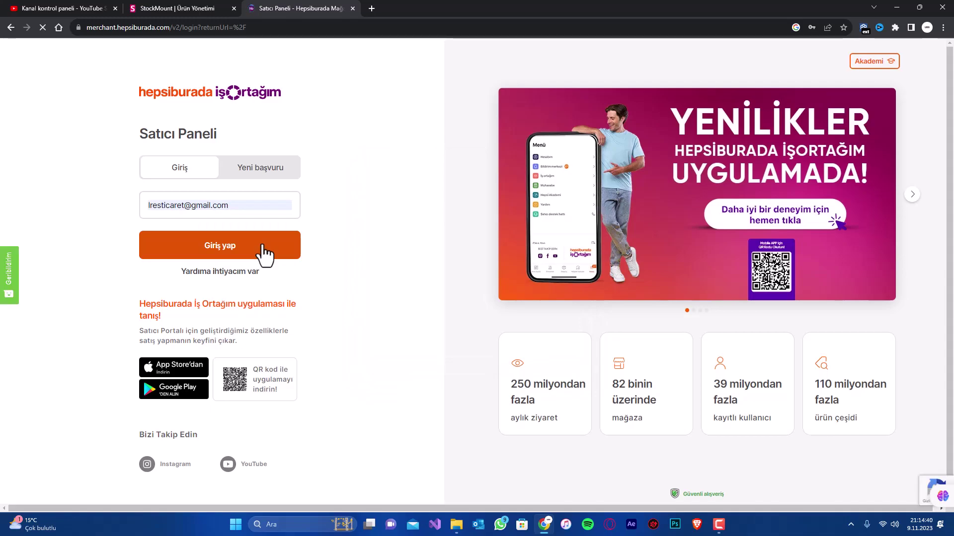
left_click(262, 246)
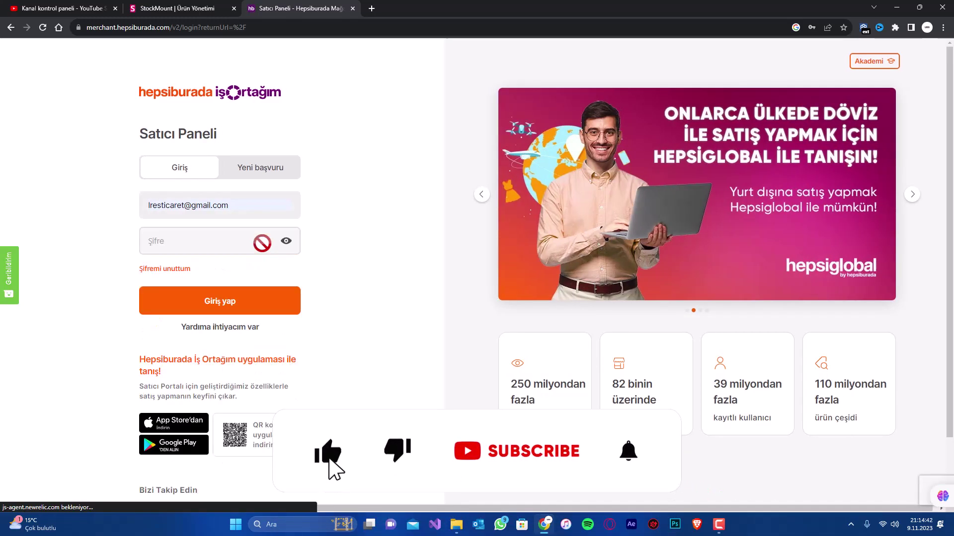
- Fill in the saved seller account password, sign in to the Satıcı Paneli and dismiss the Efsane Kasım campaign pop-up
left_click(236, 241)
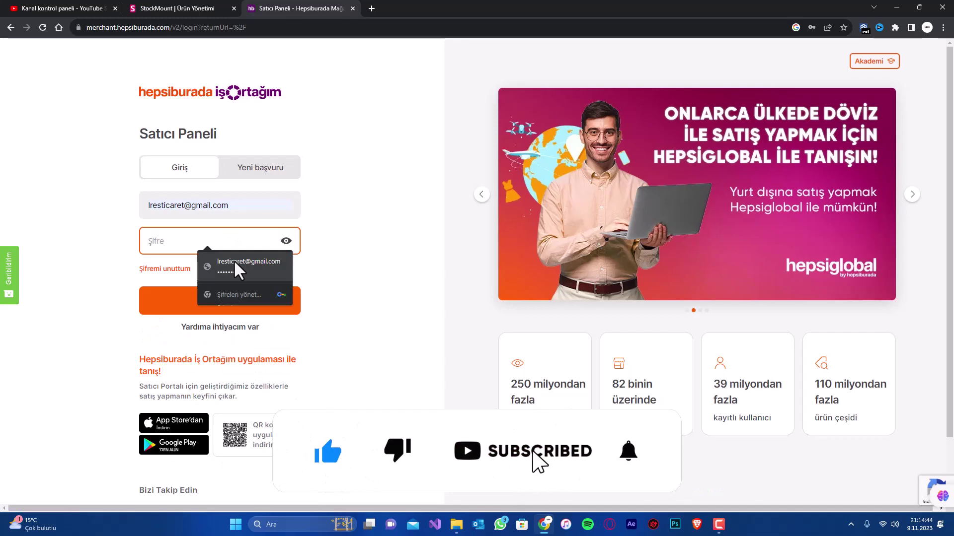
left_click(235, 265)
left_click(263, 308)
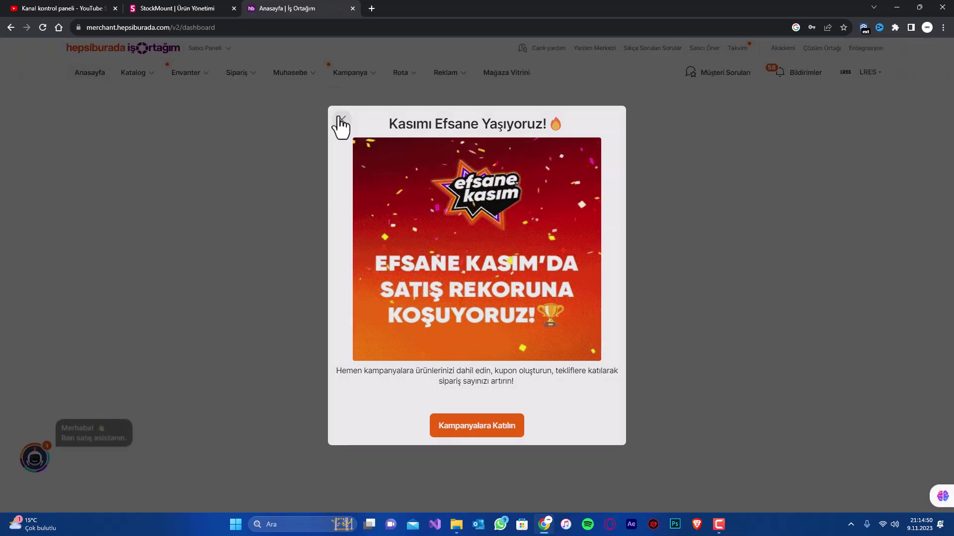
left_click(341, 121)
- Open the Envanter page and look through the Satışta list and the Tümü list of the store's products
mouse_move(188, 85)
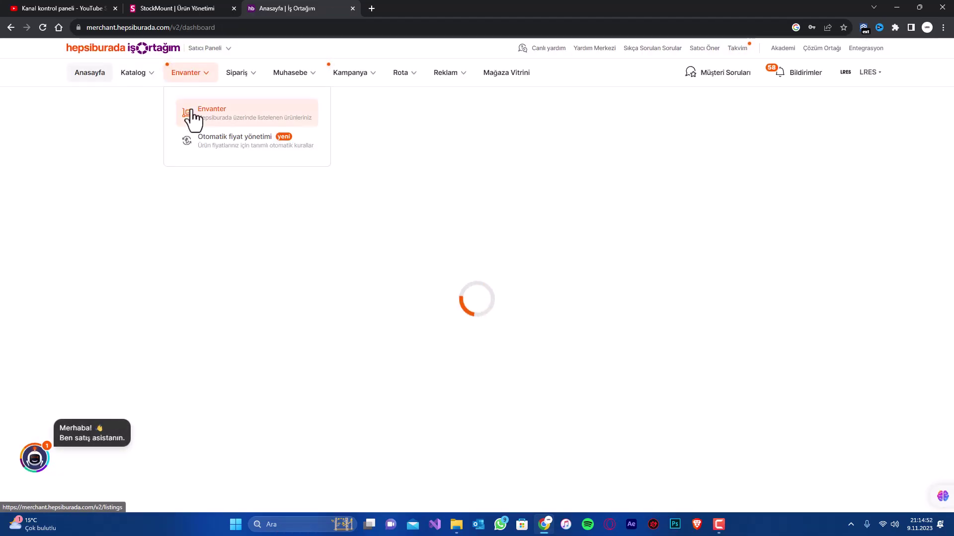
left_click(231, 120)
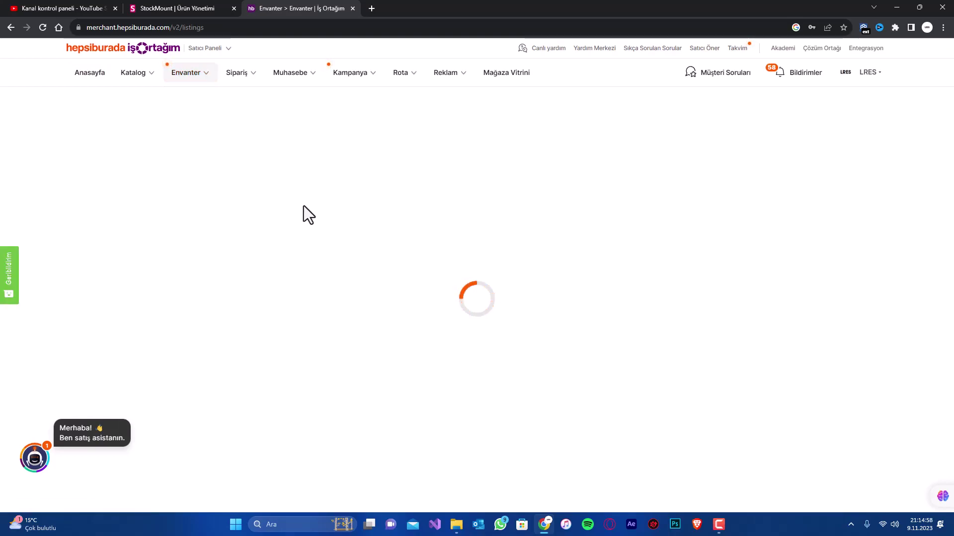
mouse_move(215, 87)
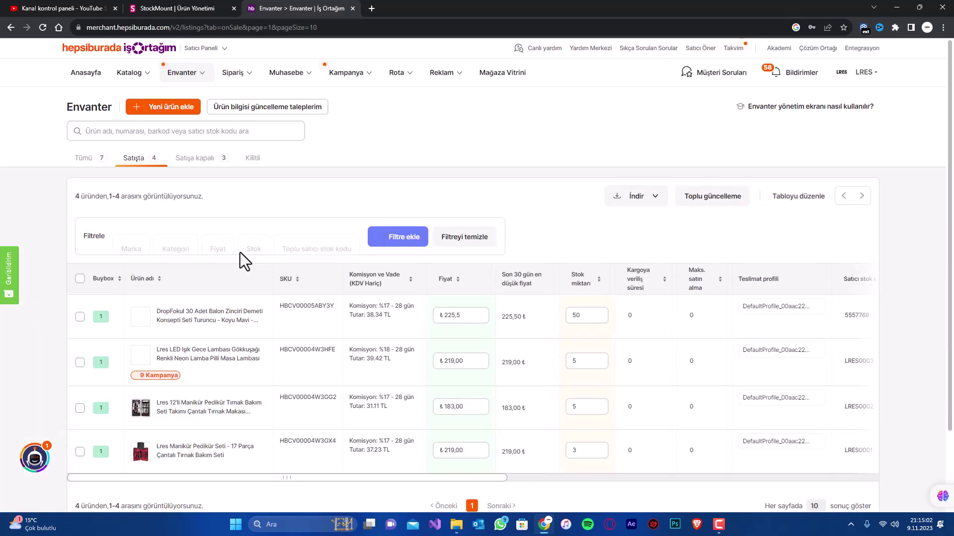
scroll(210, 248, "down", 2)
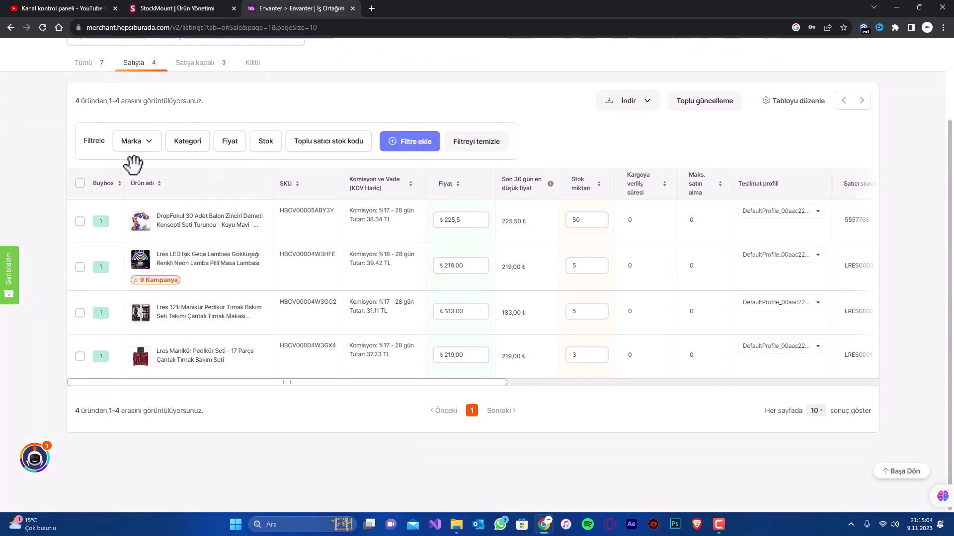
scroll(136, 169, "up", 2)
left_click(87, 160)
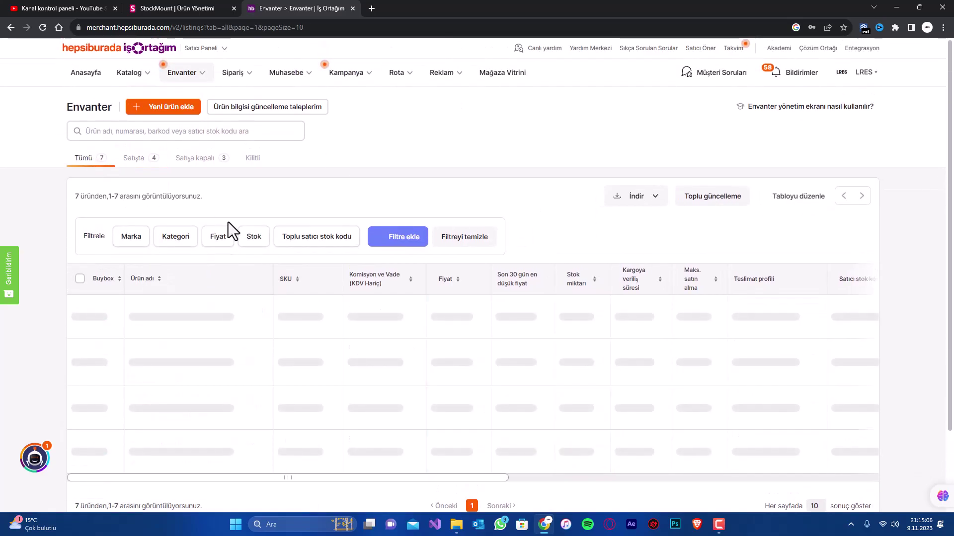
scroll(297, 341, "down", 3)
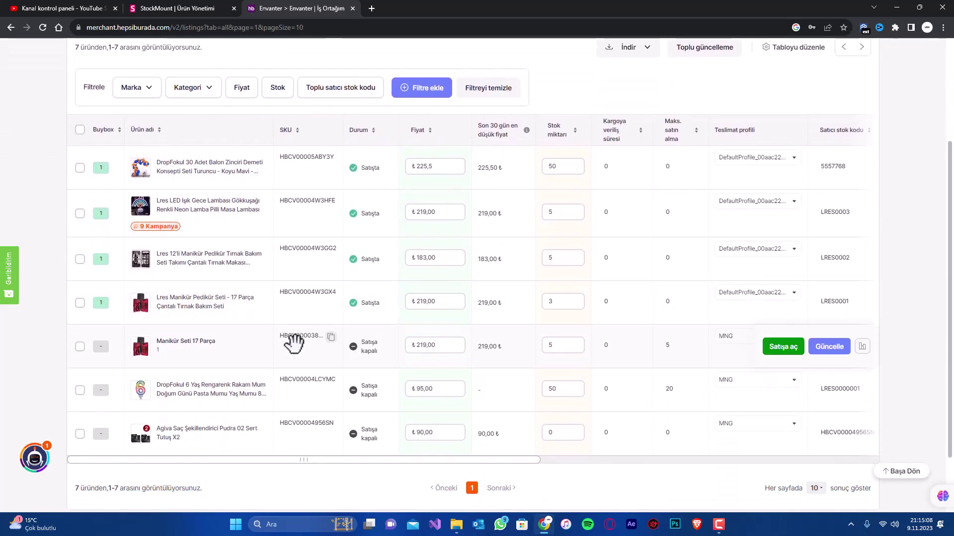
scroll(273, 306, "up", 3)
- Open the catalogue's Aksiyon Bekleyen Ürünler page and bring its product list into view
mouse_move(142, 84)
left_click(155, 118)
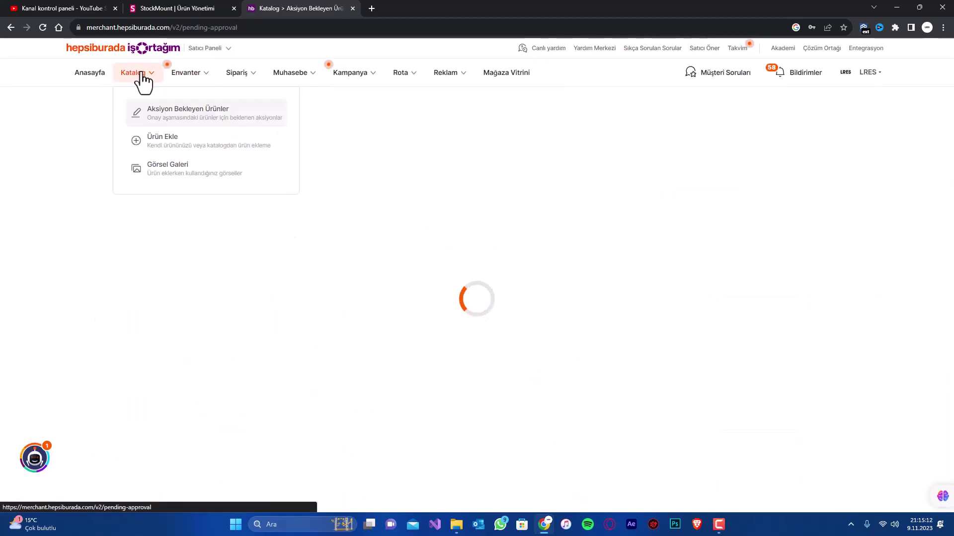
mouse_move(152, 85)
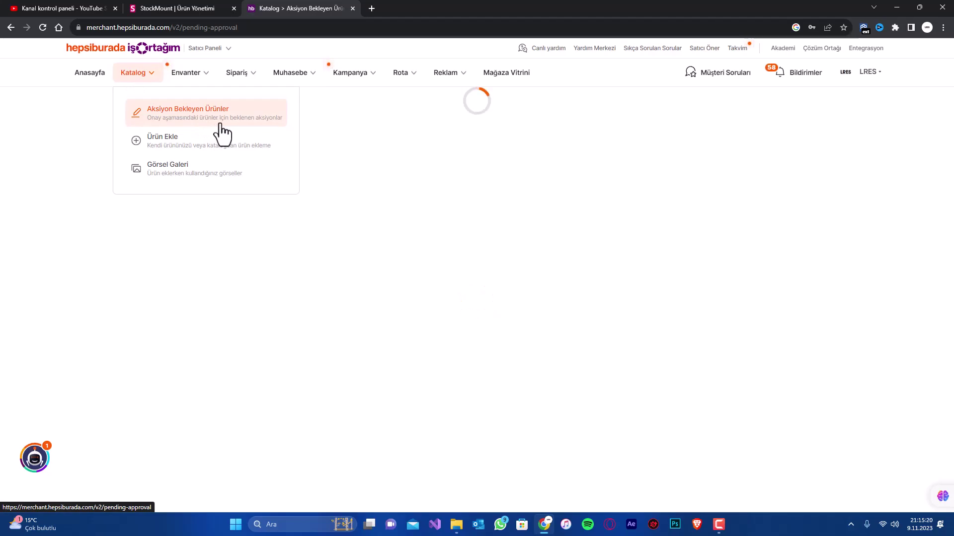
scroll(298, 229, "down", 1)
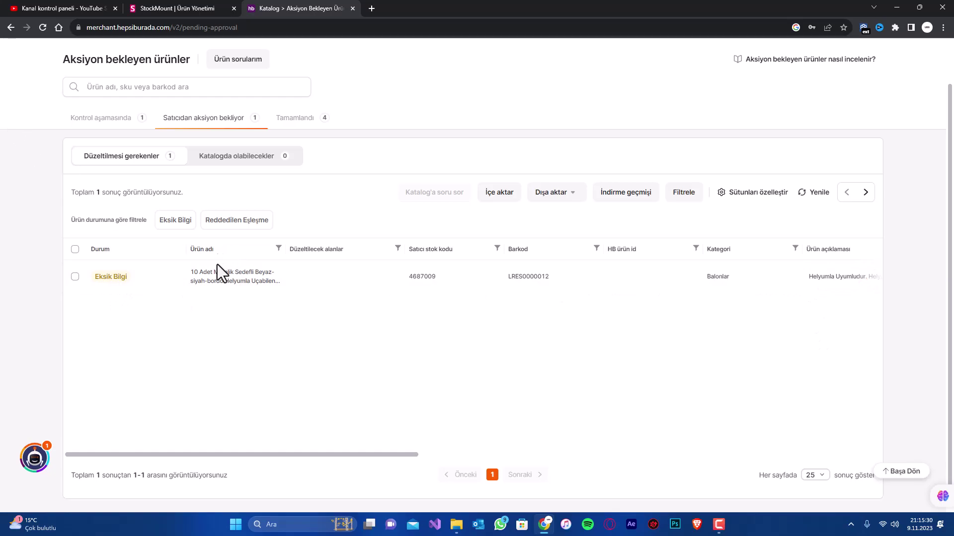
- Compare the Kontrol aşamasında and Satıcıdan aksiyon bekliyor lists, ending on the Kontrol aşamasında products
left_click(75, 122)
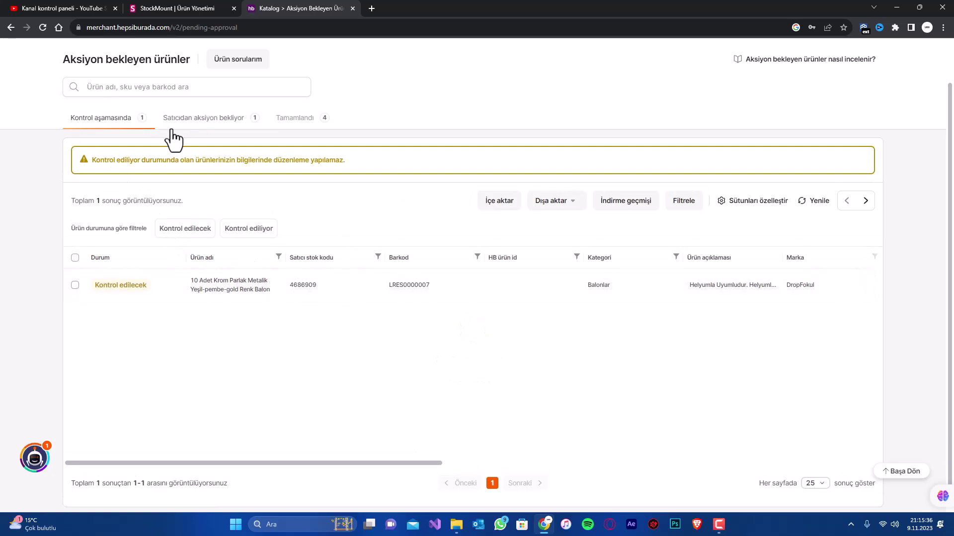
left_click(127, 124)
left_click(196, 127)
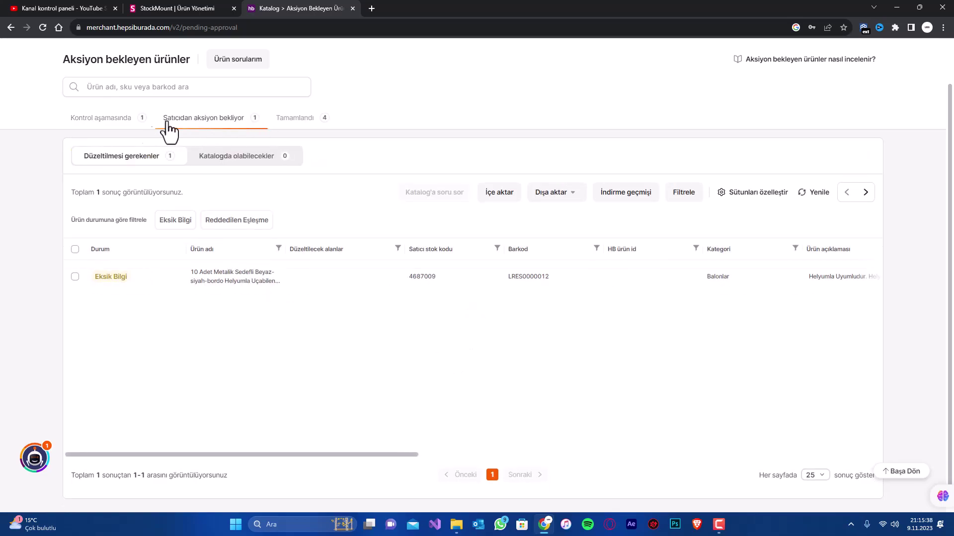
left_click(99, 120)
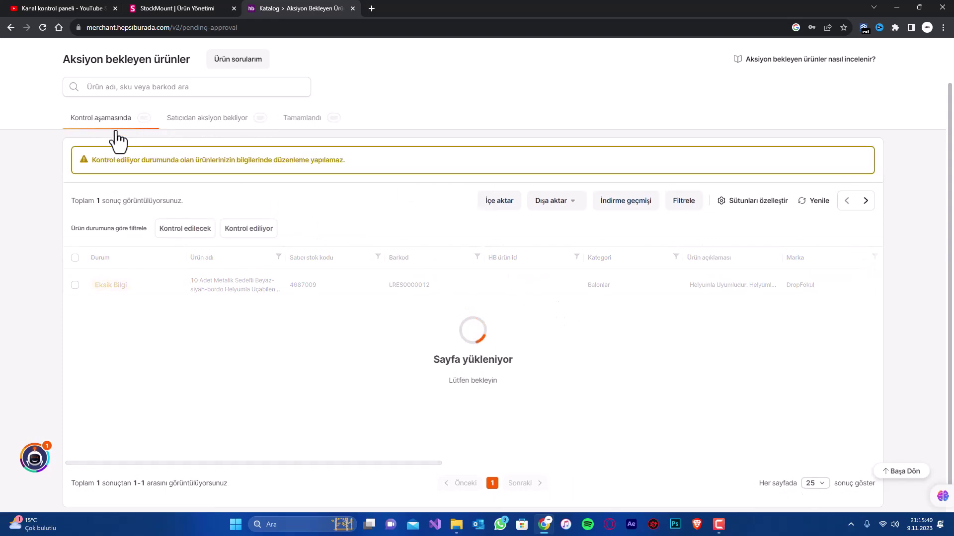
left_click_drag(404, 284, 431, 290)
left_click(357, 309)
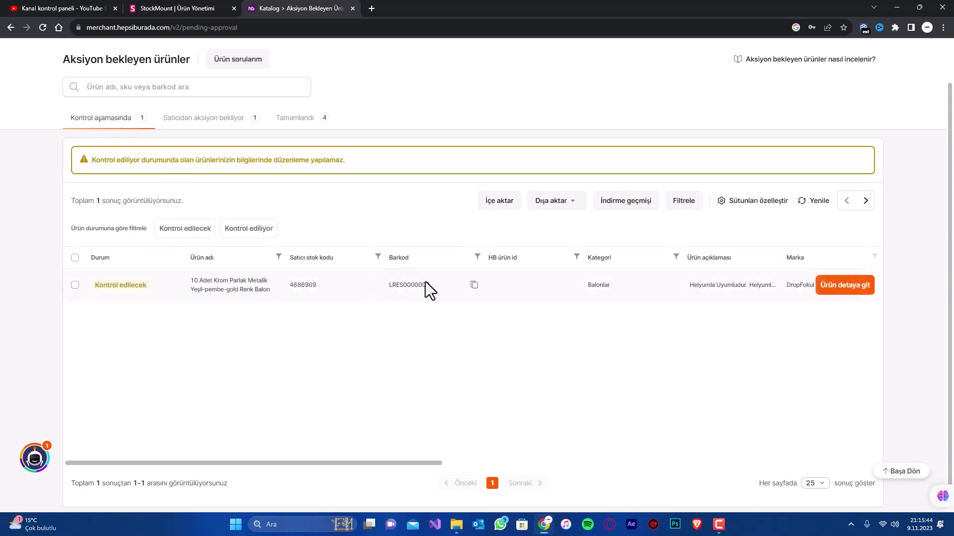
left_click(203, 118)
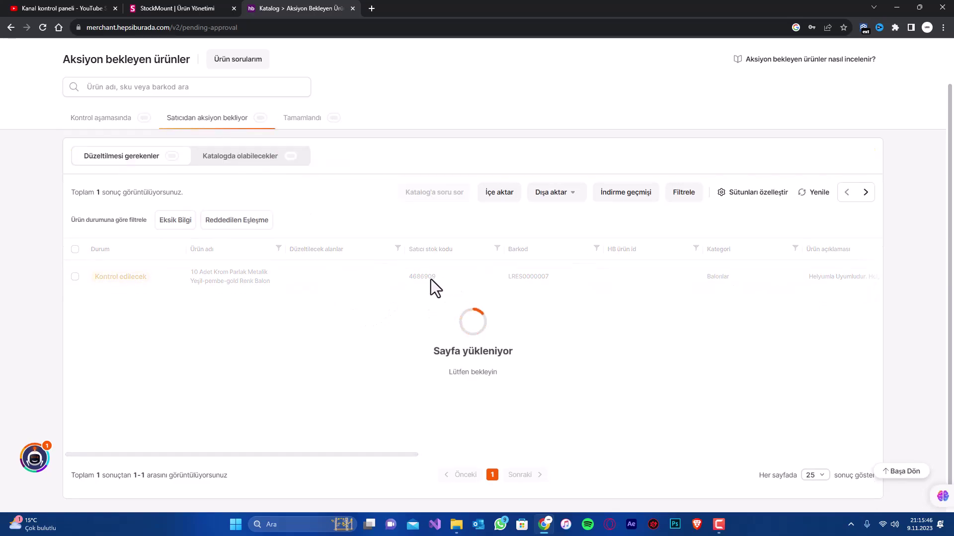
left_click(120, 130)
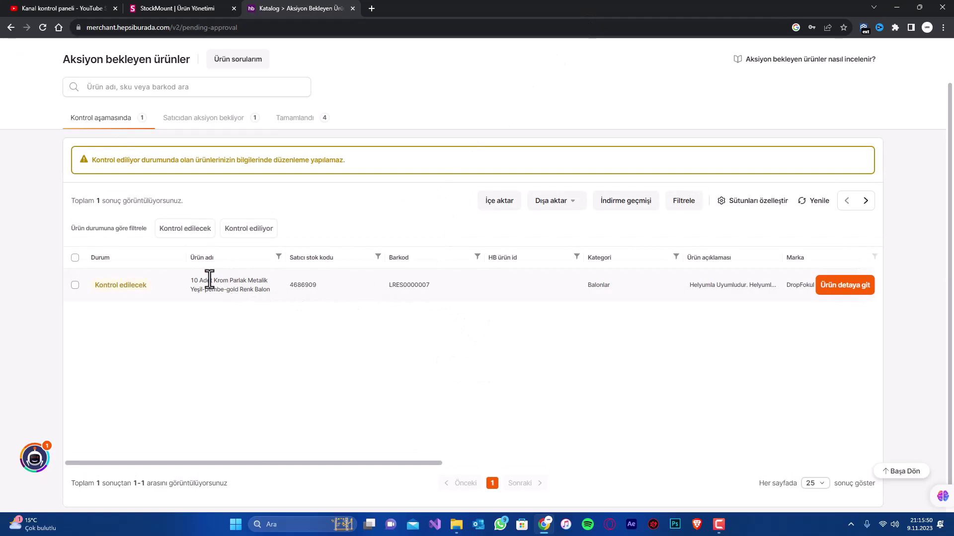
- Open the detail page of 10 Adet Krom Parlak Metalik Yeşil-pembe-gold Renk Balon and compare its basic information with the StockMount listing
left_click(836, 291)
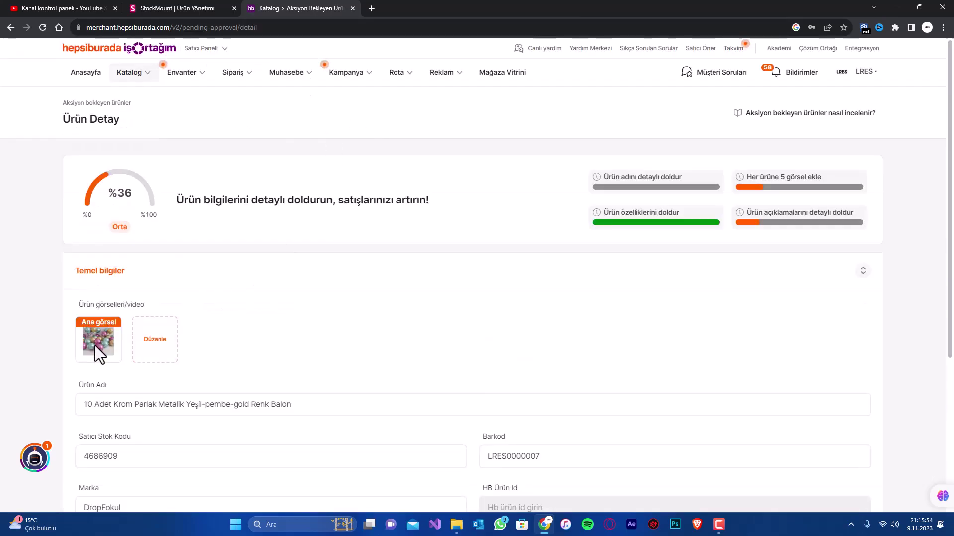
left_click(164, 8)
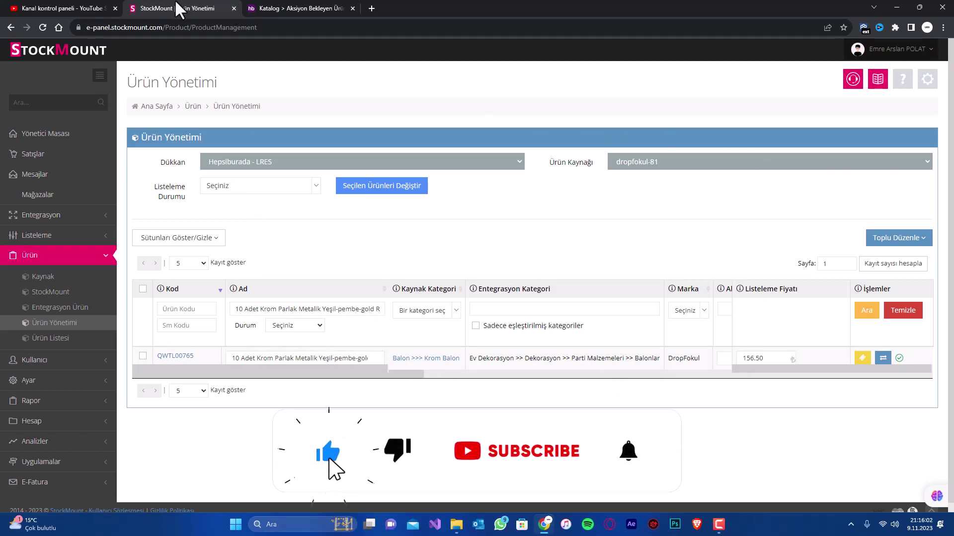
left_click(307, 9)
scroll(481, 366, "down", 2)
scroll(485, 366, "up", 2)
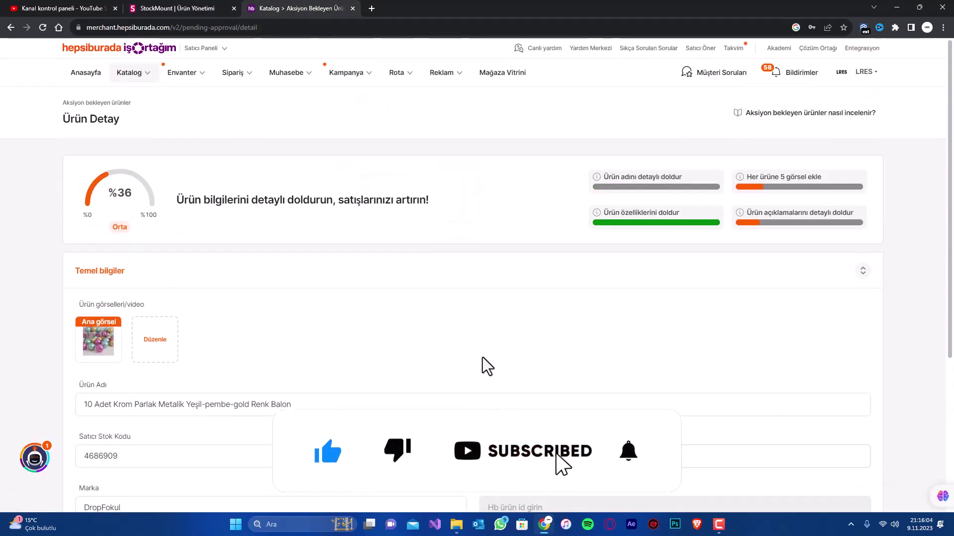
scroll(486, 358, "down", 4)
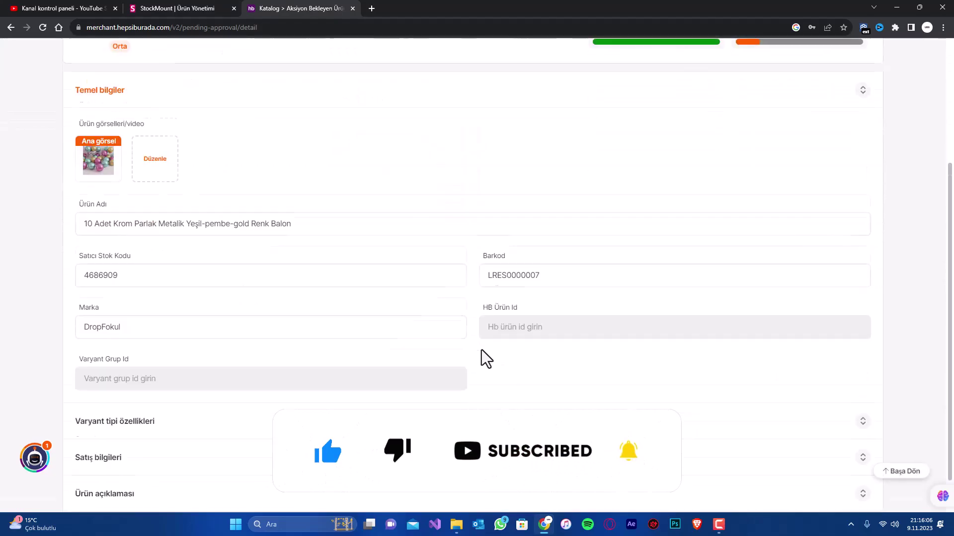